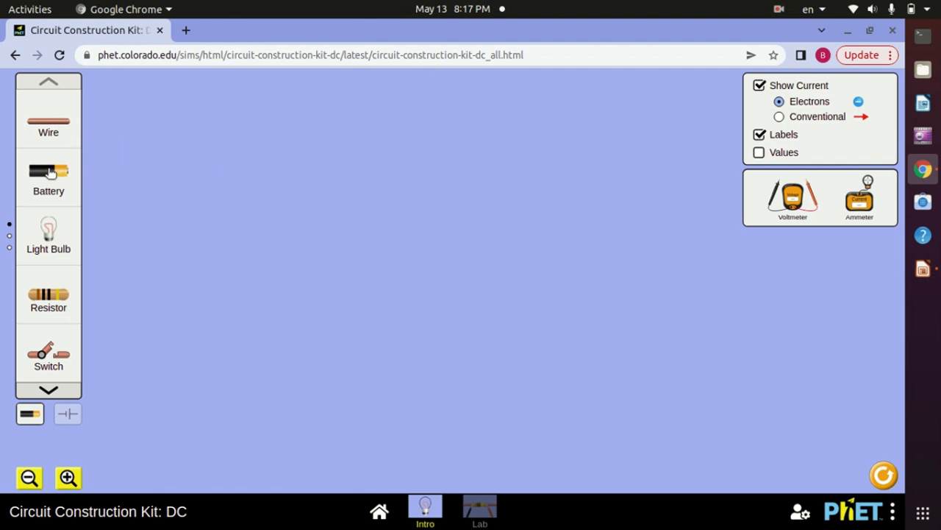
# Place a battery in the lower middle of the workspace and attach a wire to each of its ends
pyautogui.moveTo(50, 172); pyautogui.dragTo(367, 321)
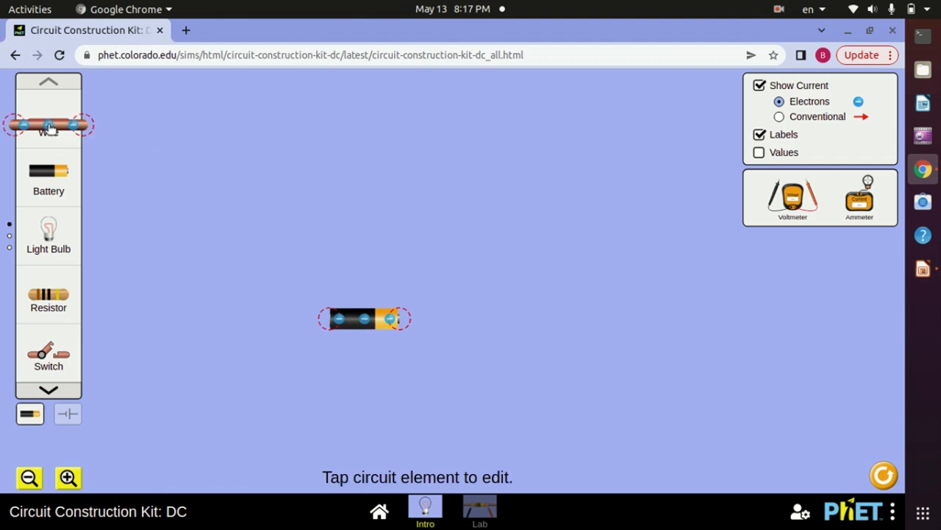
pyautogui.moveTo(215, 281); pyautogui.dragTo(268, 310)
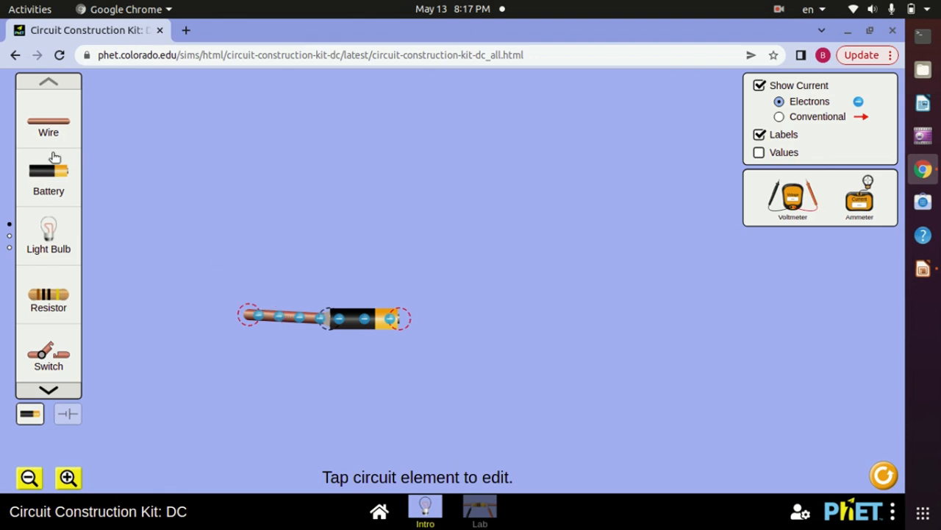
pyautogui.moveTo(53, 134); pyautogui.dragTo(448, 330)
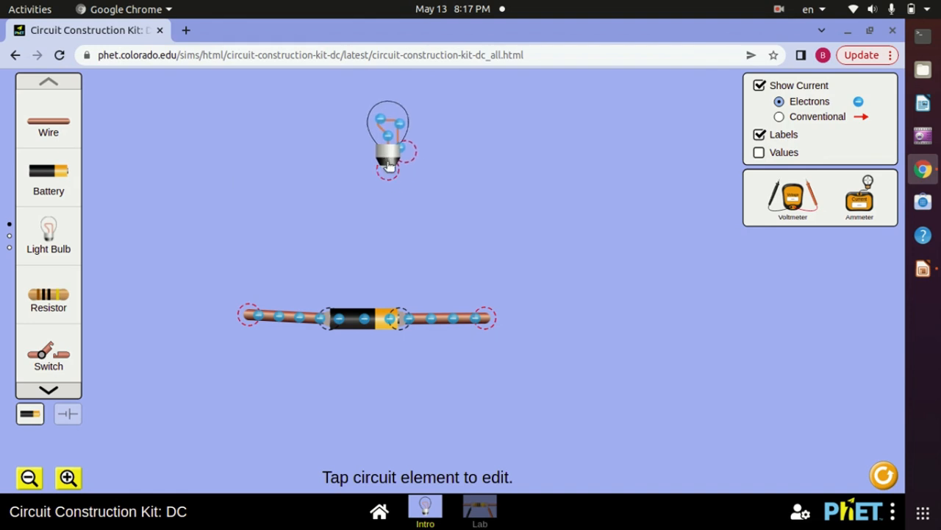
# Wire the battery's negative side up to the base of a light bulb placed above it, and extend the positive side with a short upward wire
pyautogui.moveTo(49, 127); pyautogui.dragTo(182, 206)
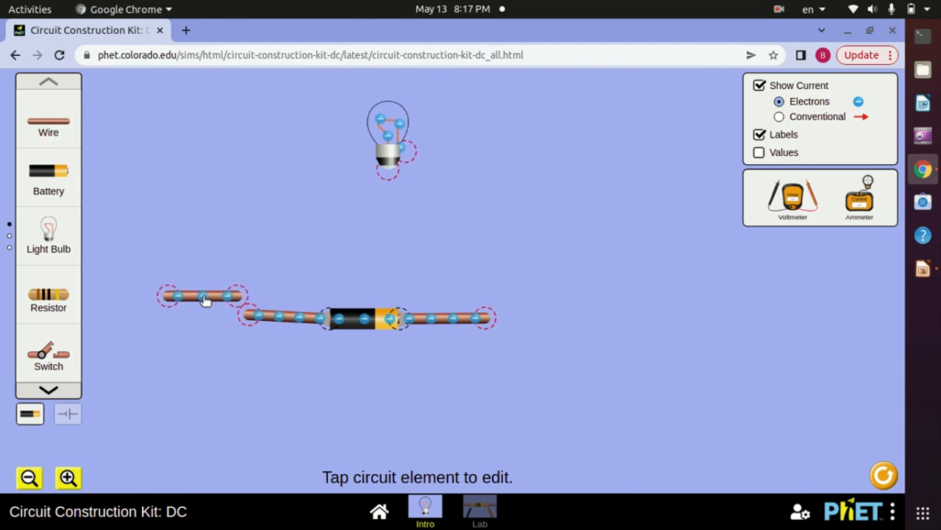
pyautogui.moveTo(201, 301); pyautogui.dragTo(252, 168)
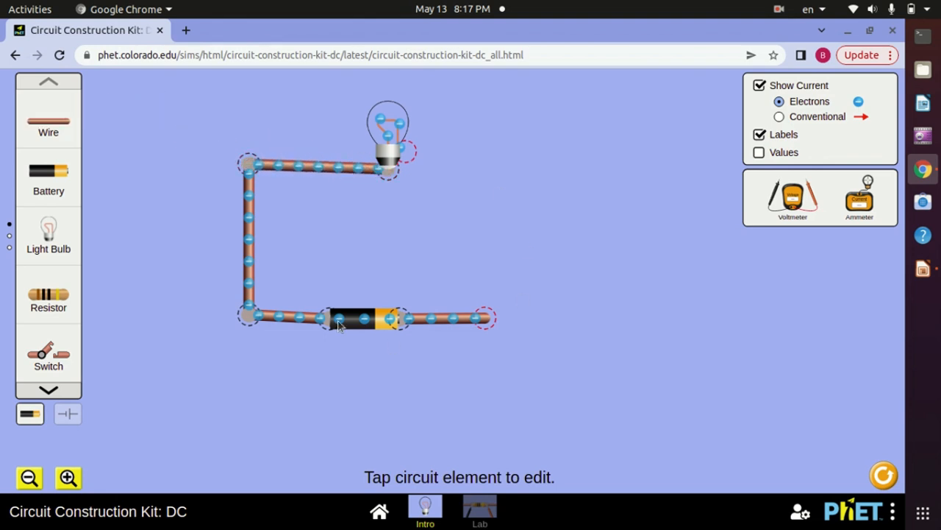
pyautogui.moveTo(308, 232); pyautogui.dragTo(478, 285)
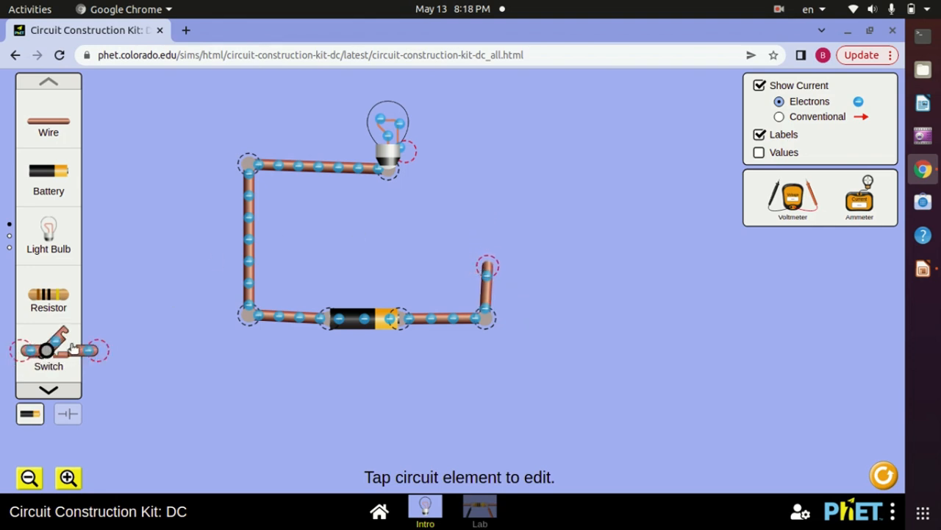
# Complete the loop with a switch and a wire between the positive-side wire and the bulb's free terminal, and close the switch
pyautogui.moveTo(74, 345); pyautogui.dragTo(342, 248)
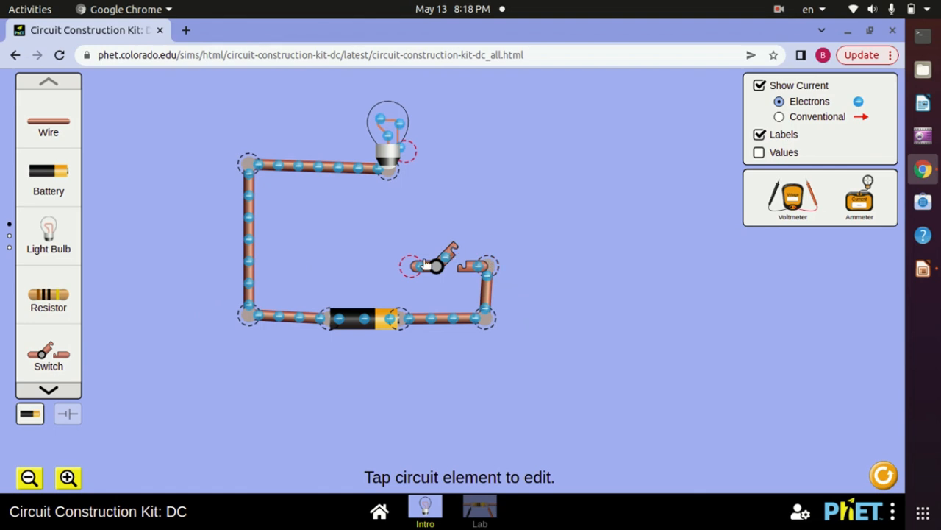
pyautogui.moveTo(420, 272); pyautogui.dragTo(490, 173)
pyautogui.click(498, 243)
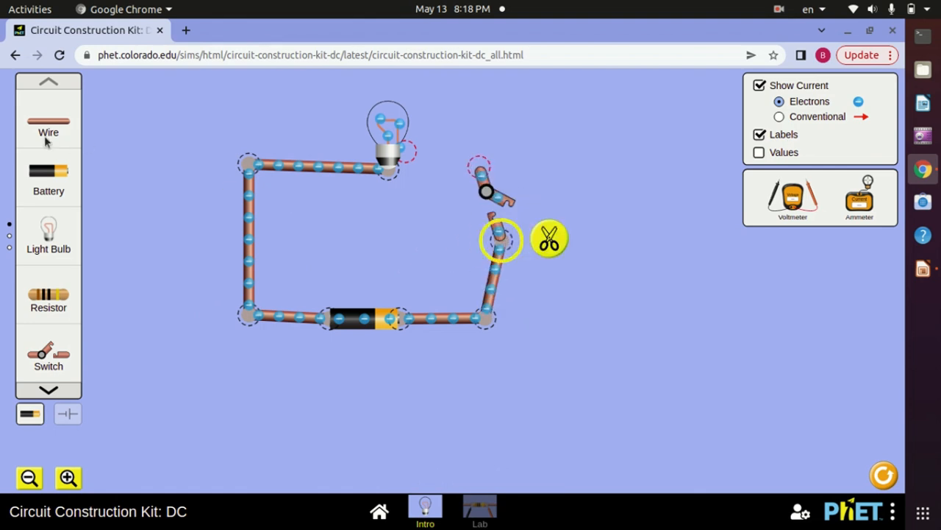
pyautogui.moveTo(45, 138); pyautogui.dragTo(37, 133)
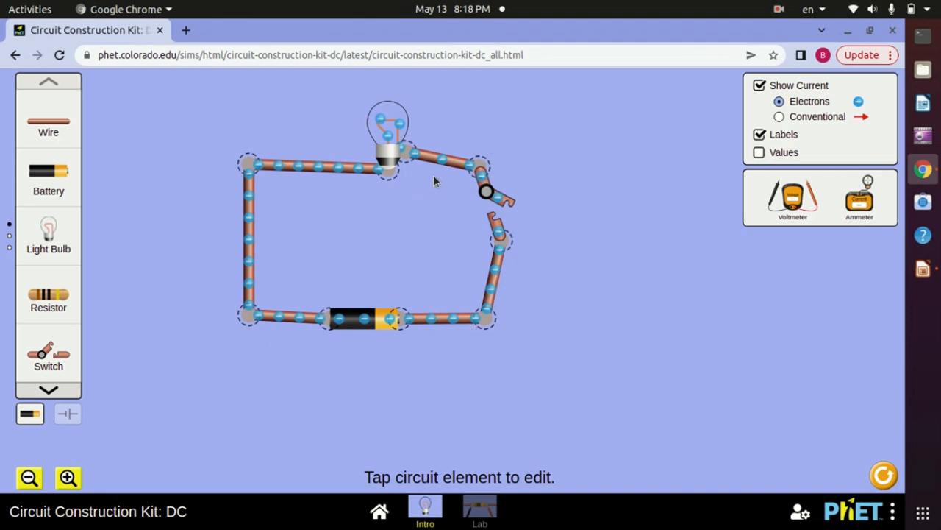
pyautogui.click(500, 201)
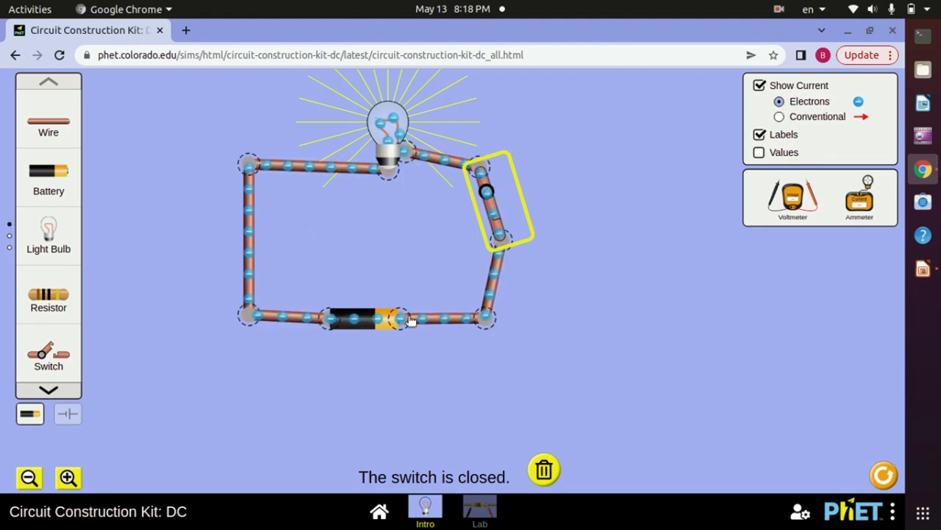
# Hide and restore the labels, and briefly display the component values on the circuit
pyautogui.click(760, 135)
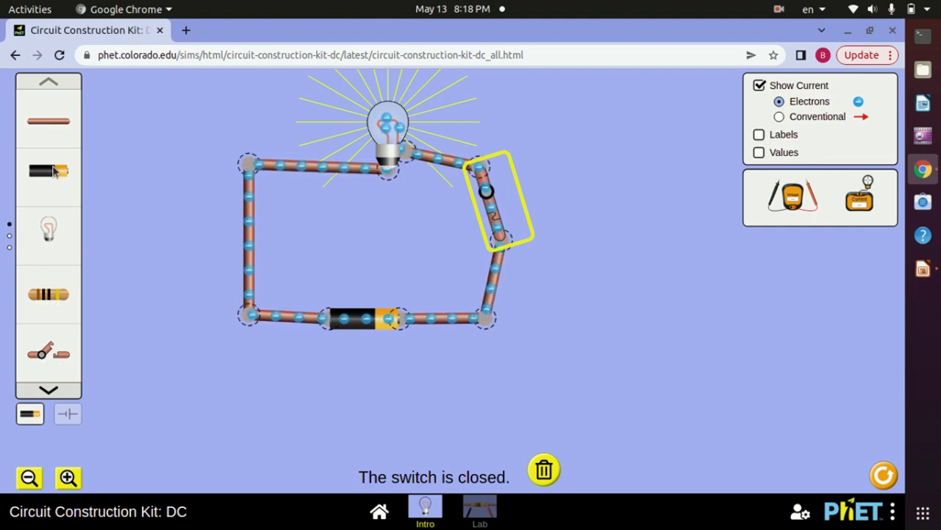
pyautogui.click(759, 135)
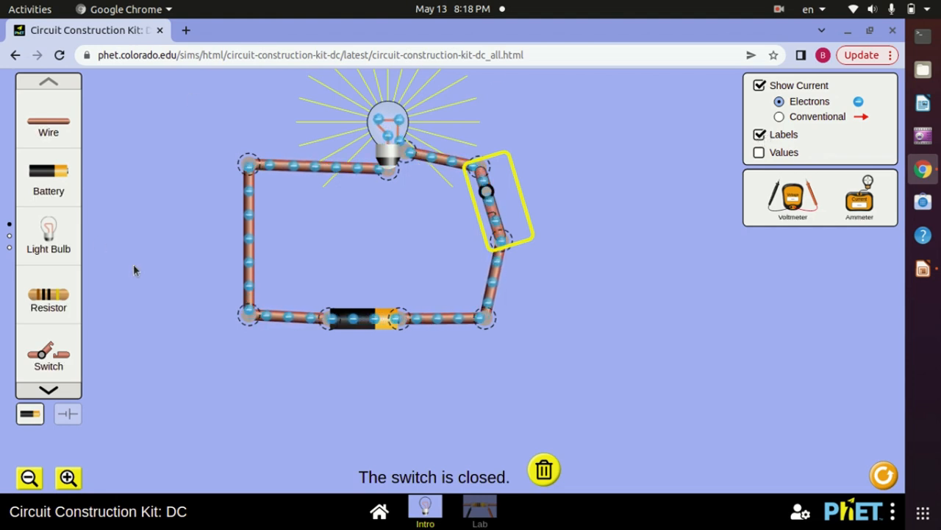
pyautogui.click(759, 153)
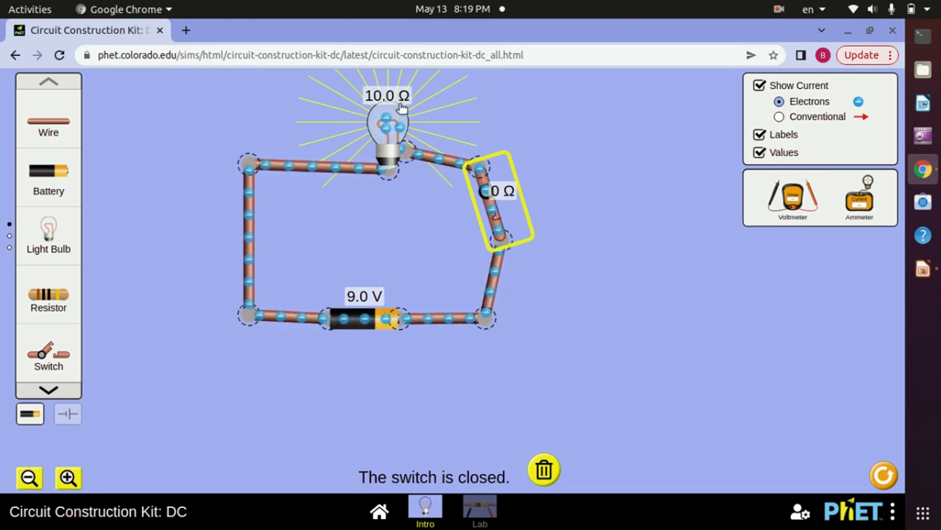
pyautogui.click(759, 153)
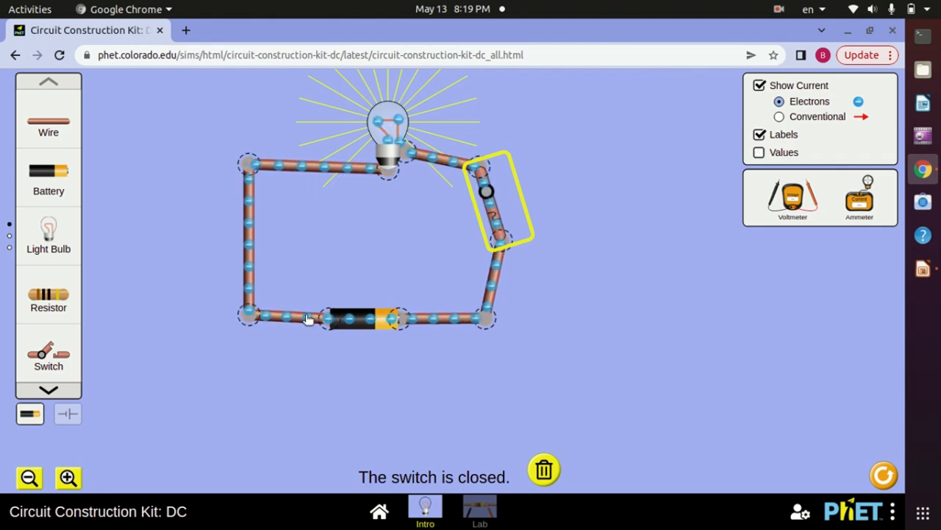
# Look through the other pages of circuit components, and view the circuit at larger and smaller zoom levels
pyautogui.click(49, 389)
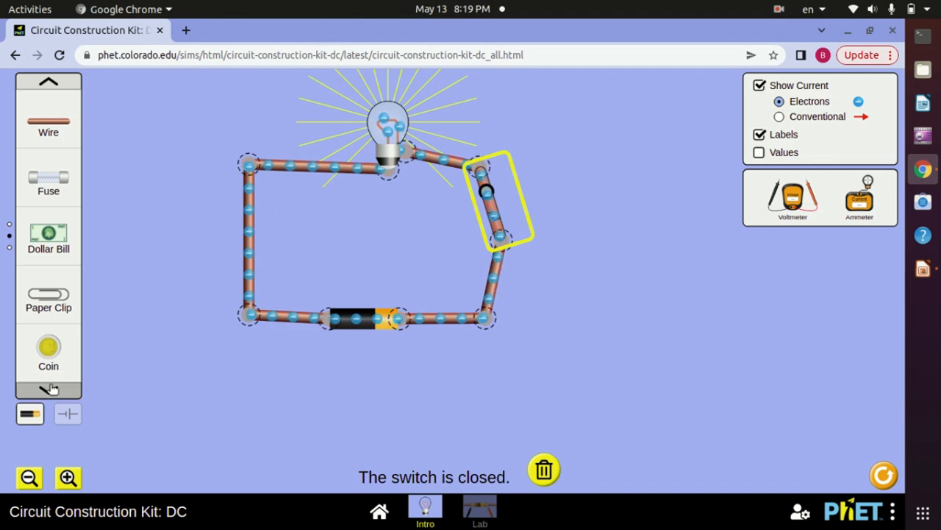
pyautogui.click(49, 389)
pyautogui.click(48, 83)
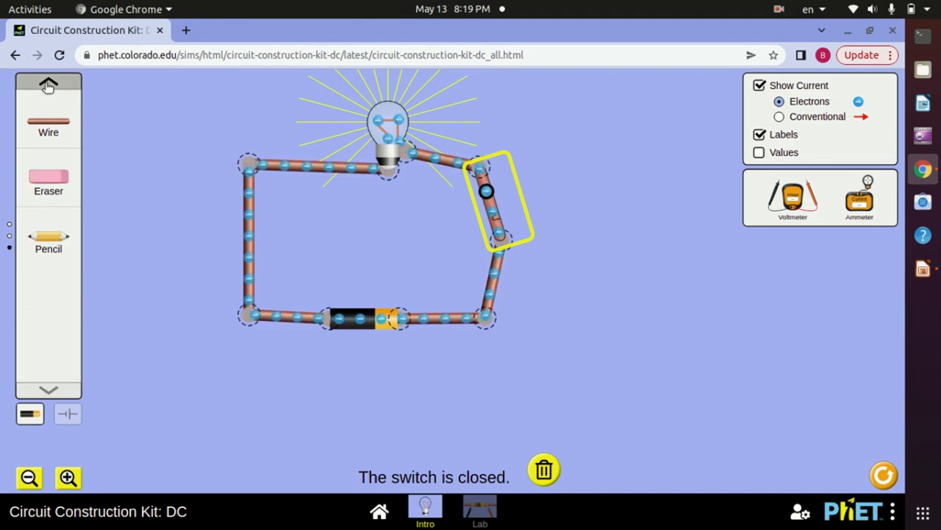
pyautogui.click(49, 83)
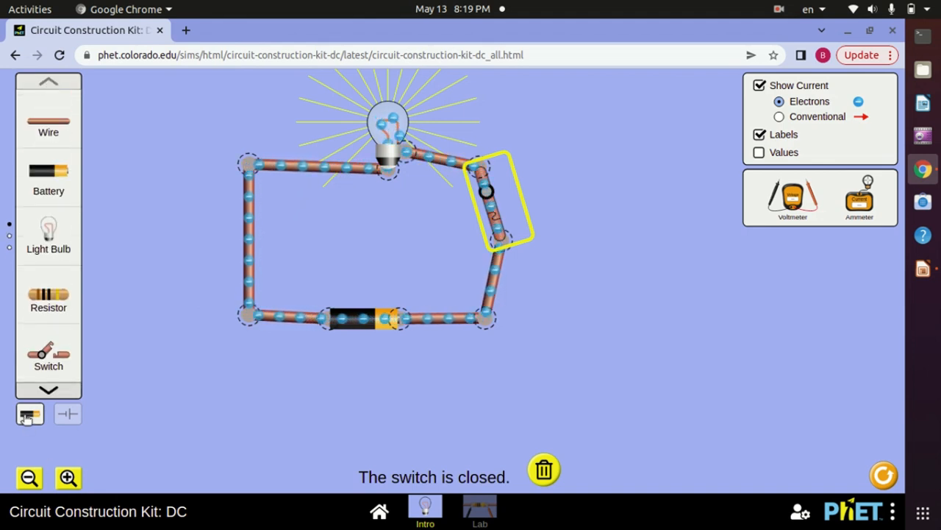
pyautogui.click(68, 482)
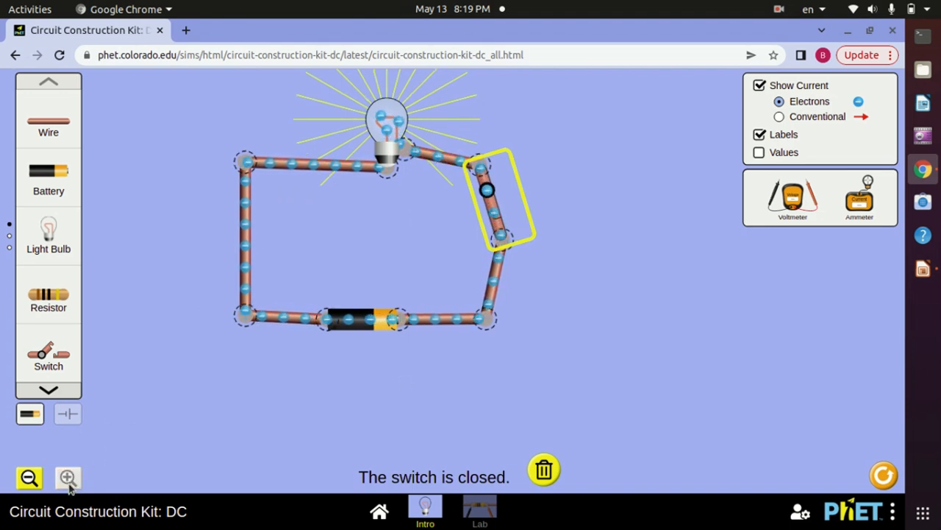
pyautogui.click(30, 478)
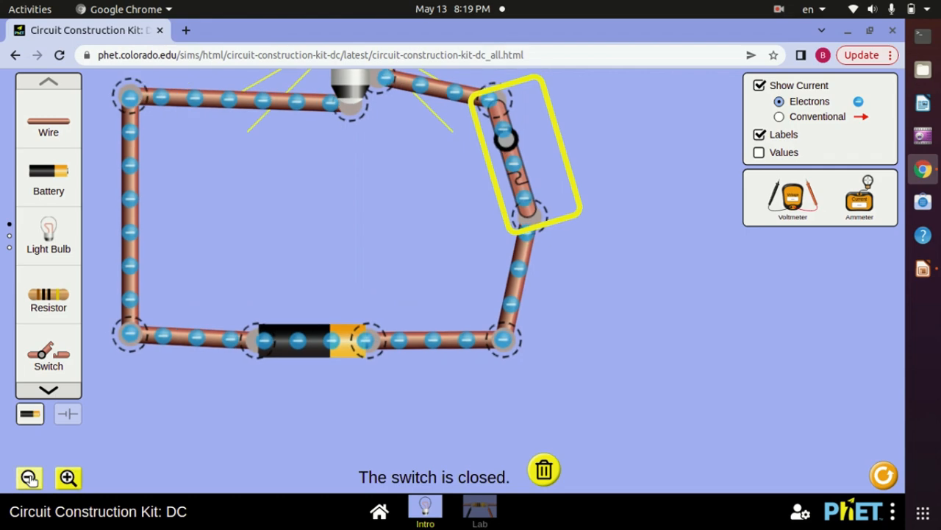
pyautogui.click(29, 478)
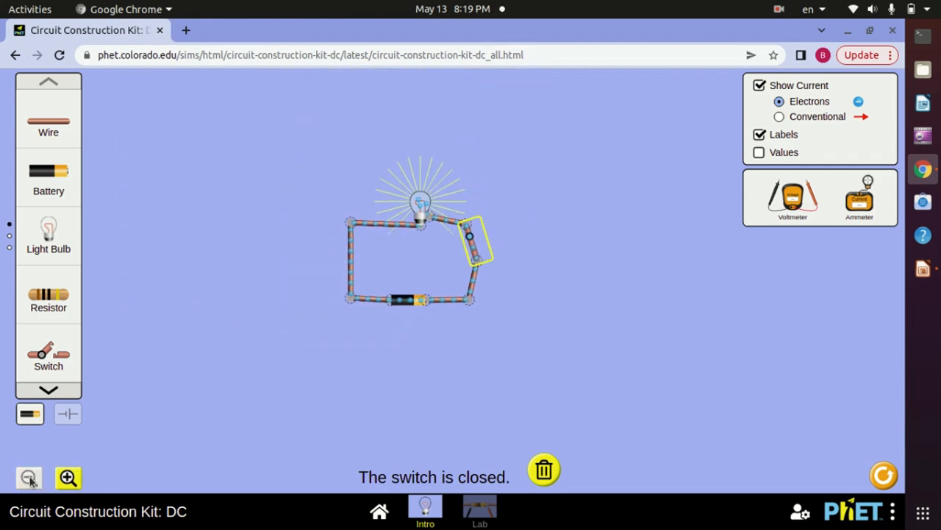
pyautogui.click(66, 478)
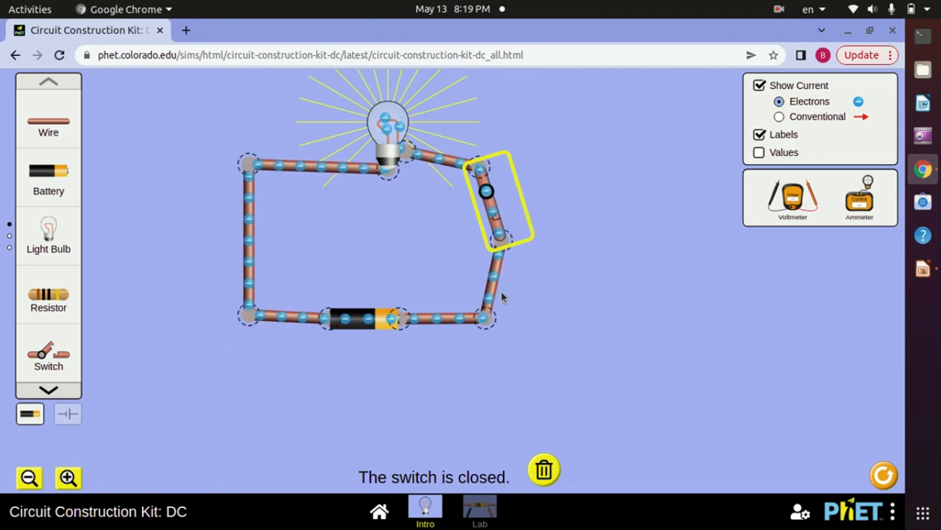
# Open the switch and set the battery's voltage to 31.0 volts, also checking the bulb's resistance setting
pyautogui.click(500, 213)
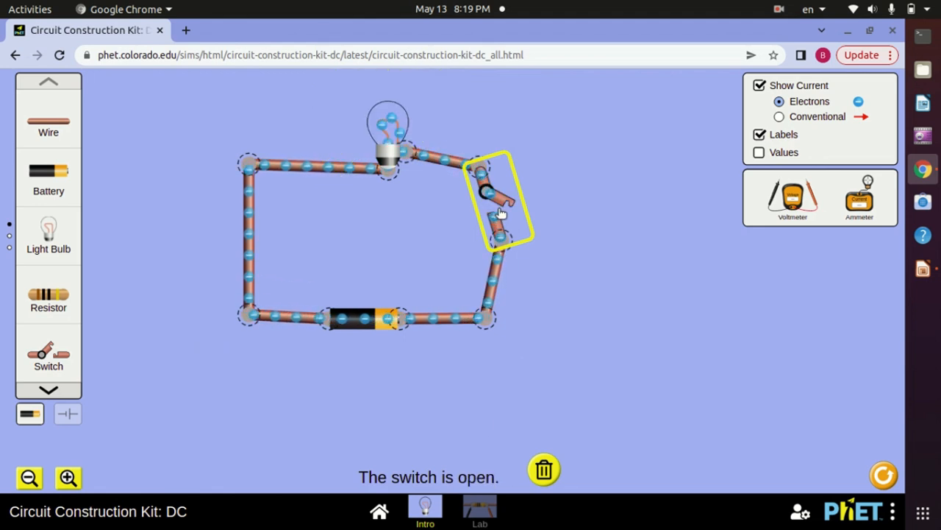
pyautogui.click(356, 321)
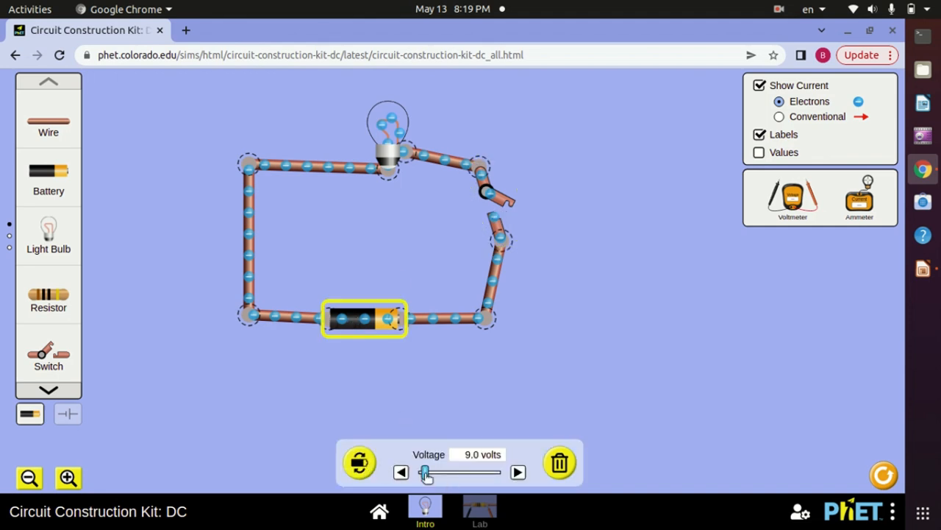
pyautogui.click(391, 374)
pyautogui.click(391, 151)
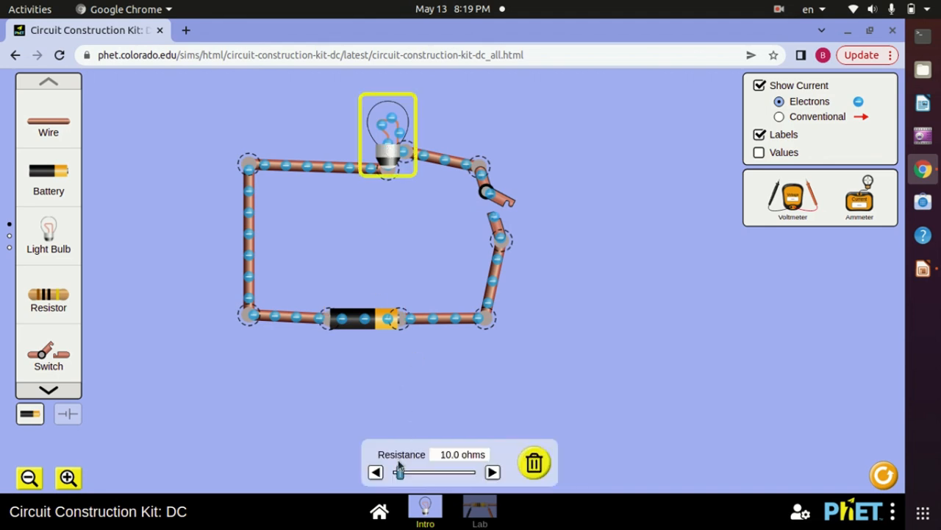
pyautogui.click(458, 381)
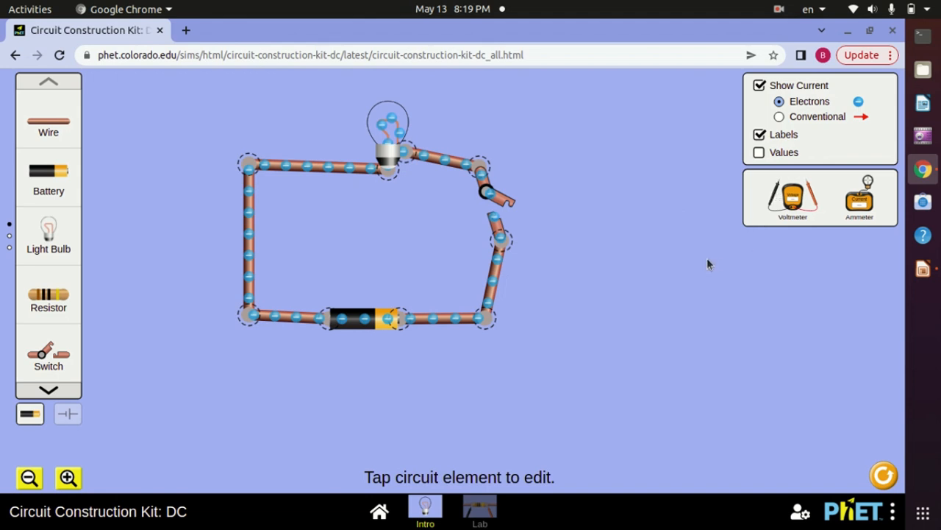
# With the switch closed, measure the voltage across the battery with the voltmeter and the current in the left vertical wire with the ammeter
pyautogui.moveTo(793, 195); pyautogui.dragTo(575, 192)
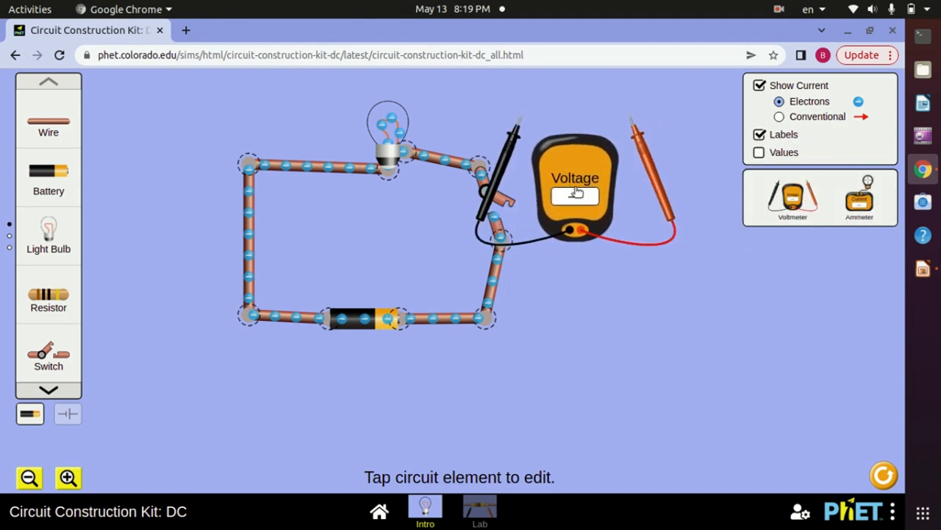
pyautogui.click(504, 203)
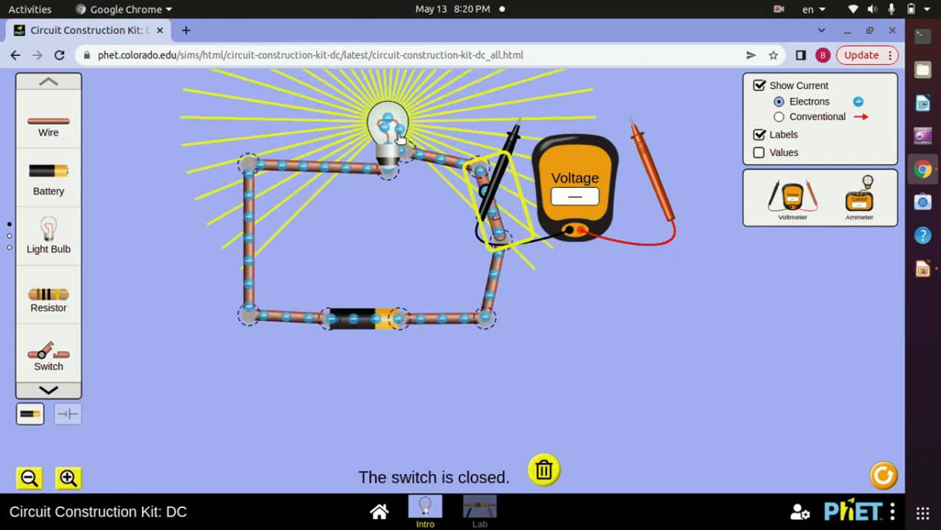
pyautogui.moveTo(512, 147); pyautogui.dragTo(321, 347)
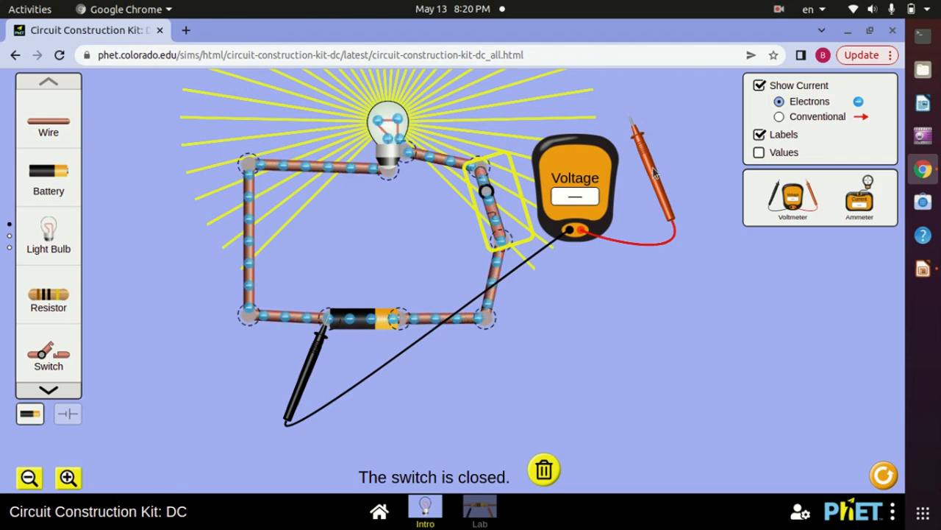
pyautogui.moveTo(649, 169); pyautogui.dragTo(423, 366)
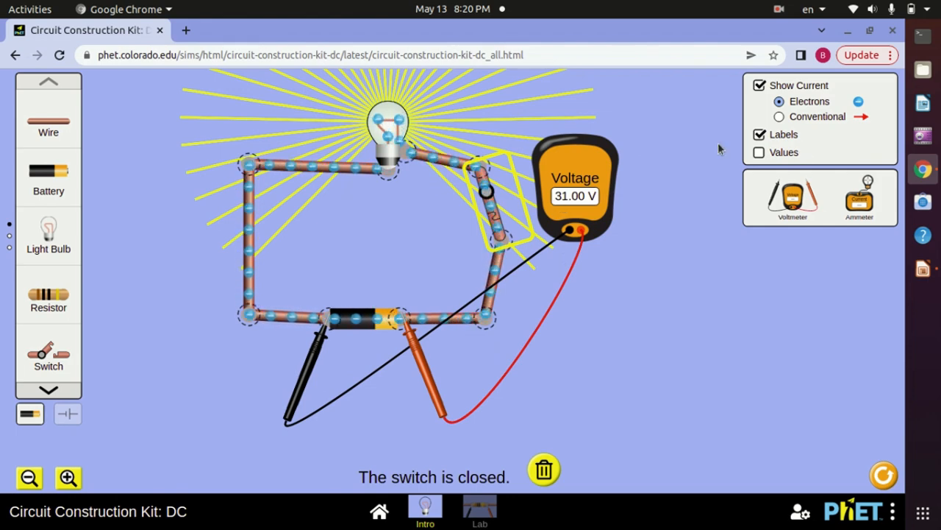
pyautogui.moveTo(866, 195); pyautogui.dragTo(152, 245)
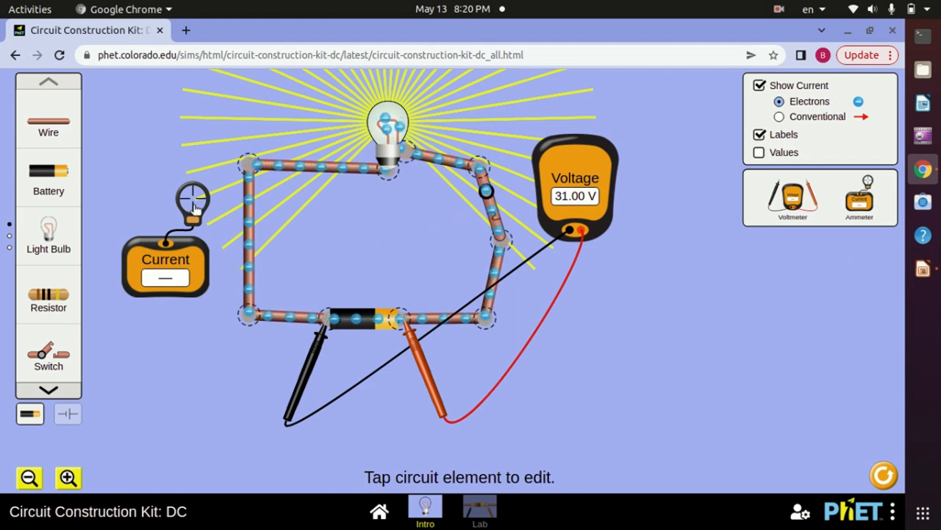
pyautogui.moveTo(194, 208); pyautogui.dragTo(248, 274)
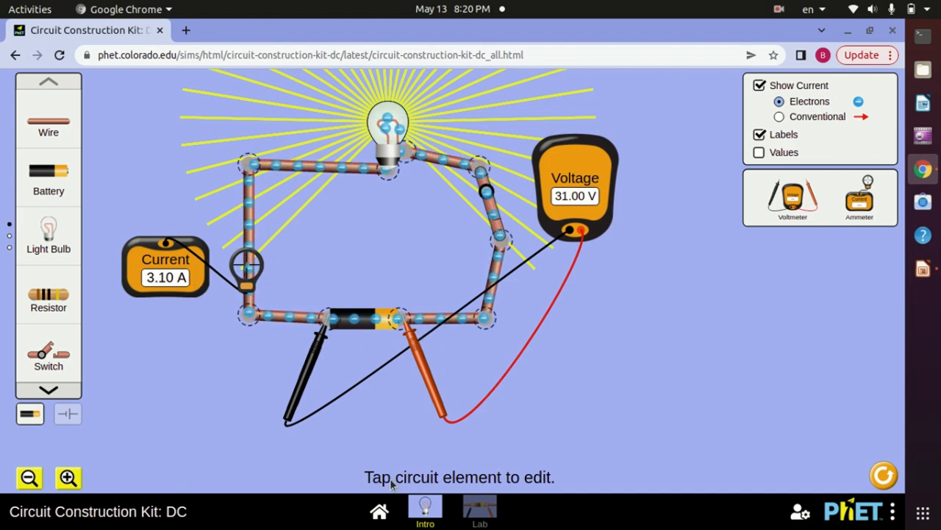
# Set the battery's voltage to 5.0 volts and the light bulb's resistance to 41.0 ohms
pyautogui.click(368, 325)
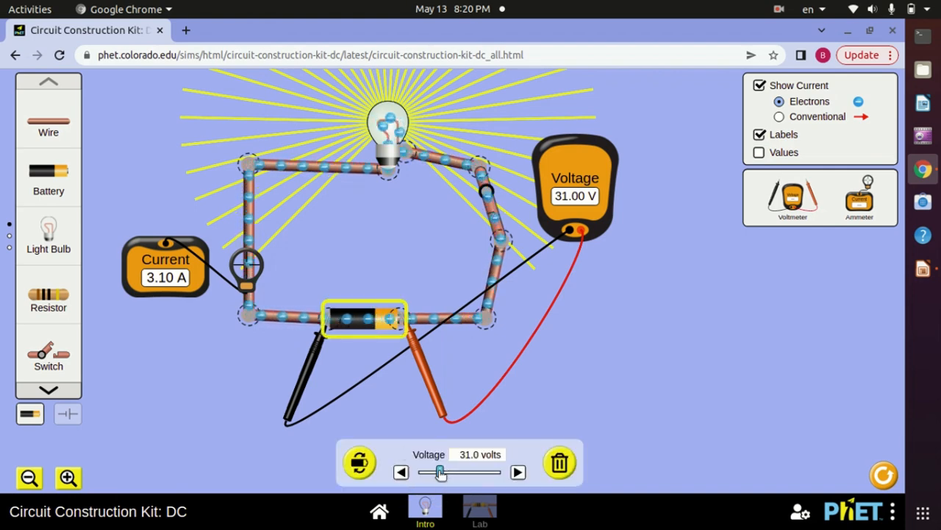
pyautogui.moveTo(441, 473)
pyautogui.mouseDown()
pyautogui.moveTo(477, 473)
pyautogui.moveTo(423, 473)
pyautogui.mouseUp()
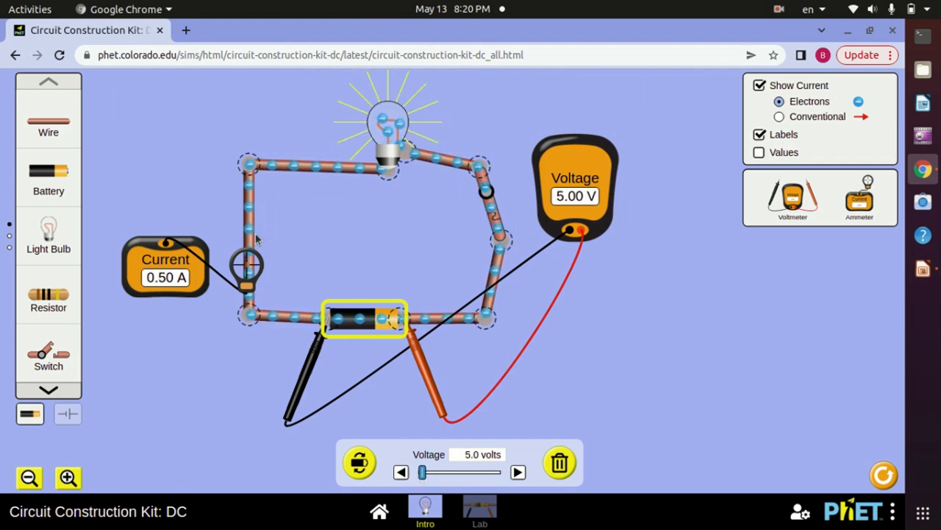
pyautogui.click(390, 183)
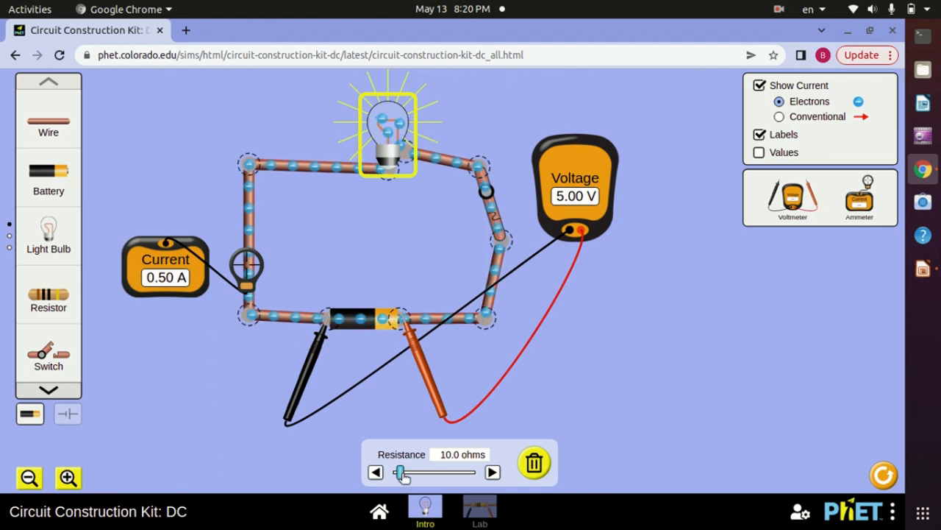
pyautogui.moveTo(402, 473); pyautogui.dragTo(416, 474)
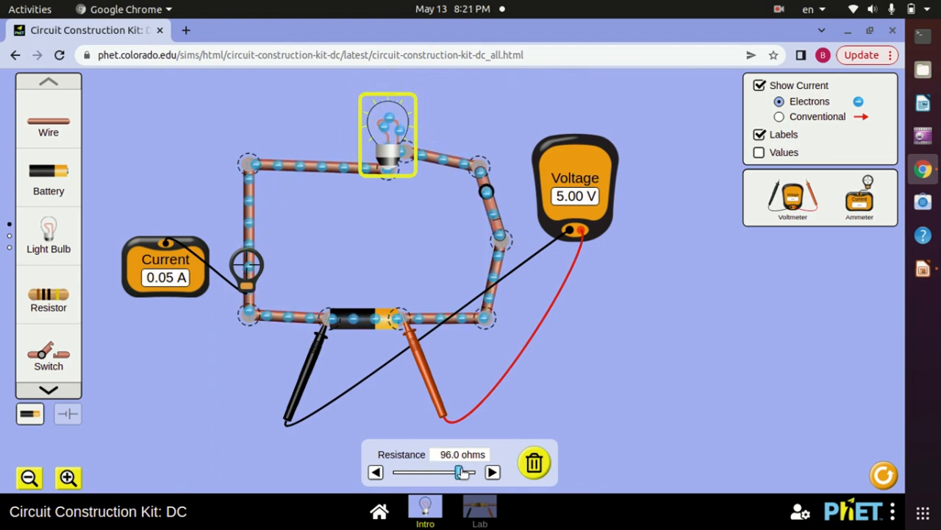
pyautogui.moveTo(442, 471)
pyautogui.mouseDown()
pyautogui.moveTo(381, 473)
pyautogui.moveTo(432, 475)
pyautogui.mouseUp()
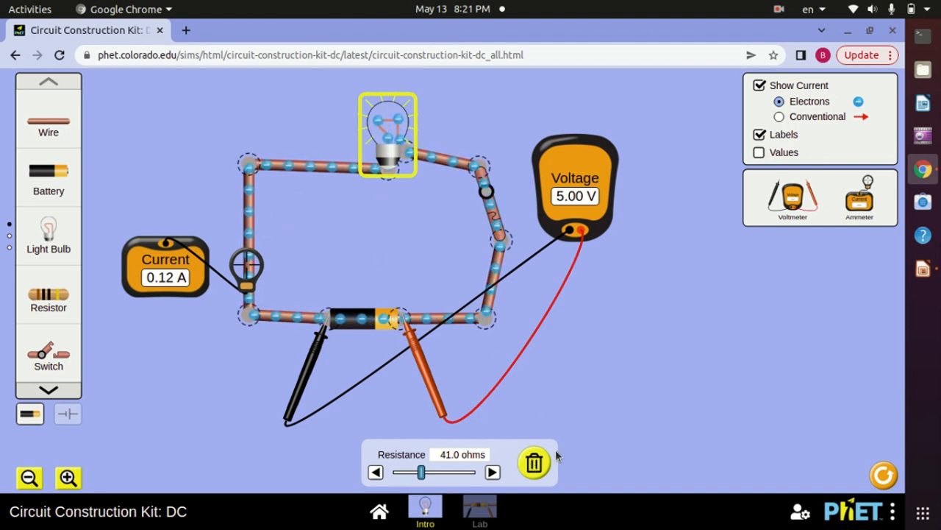
# Delete the light bulb from the circuit, and show the Advanced settings of the Lab screen
pyautogui.click(536, 464)
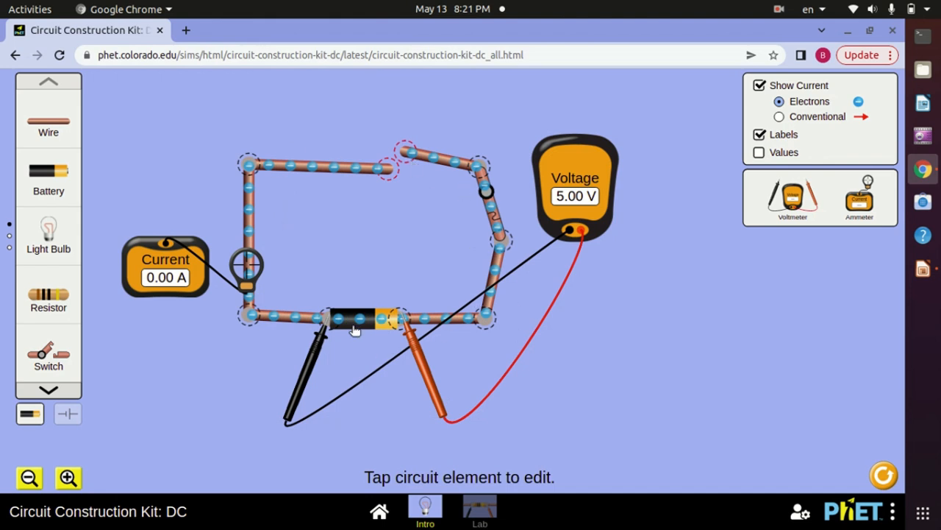
pyautogui.click(479, 508)
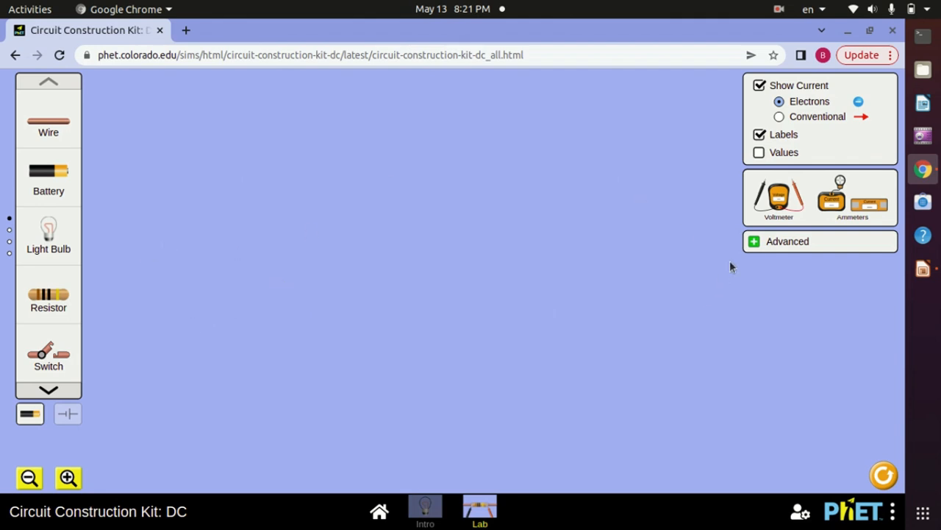
pyautogui.click(753, 243)
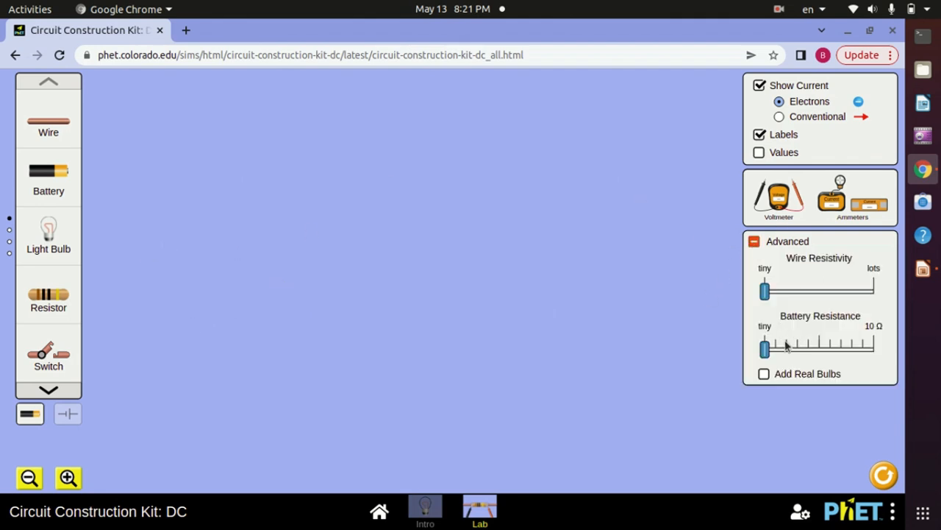